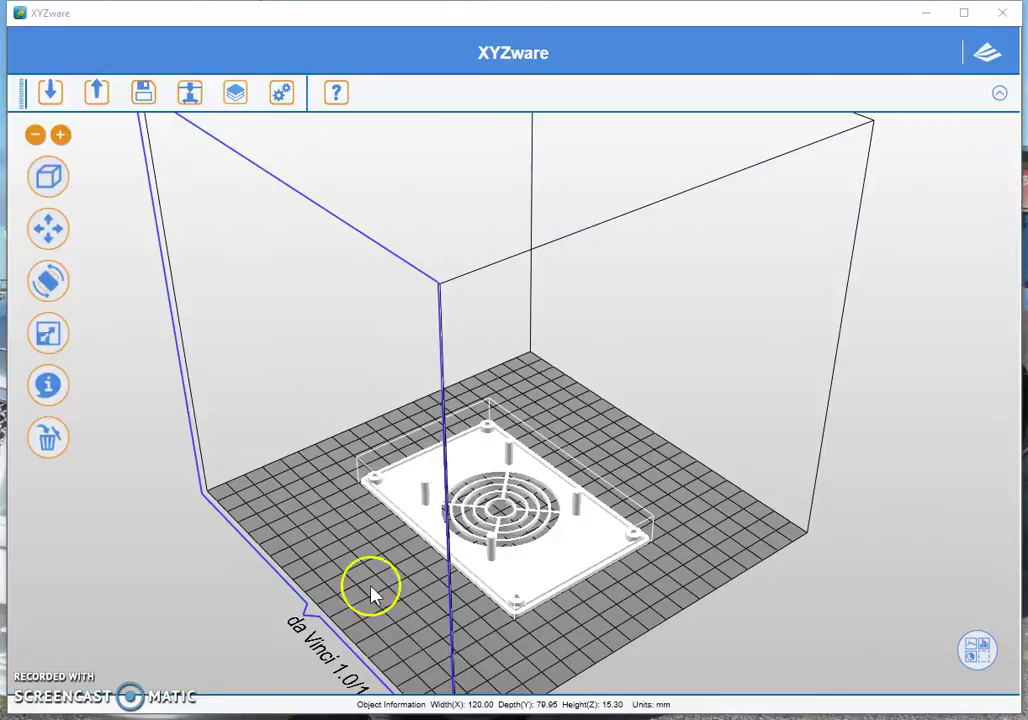
- Pan and orbit the bed view to inspect the lid from above, the side and below
right_drag(452, 606, 404, 546)
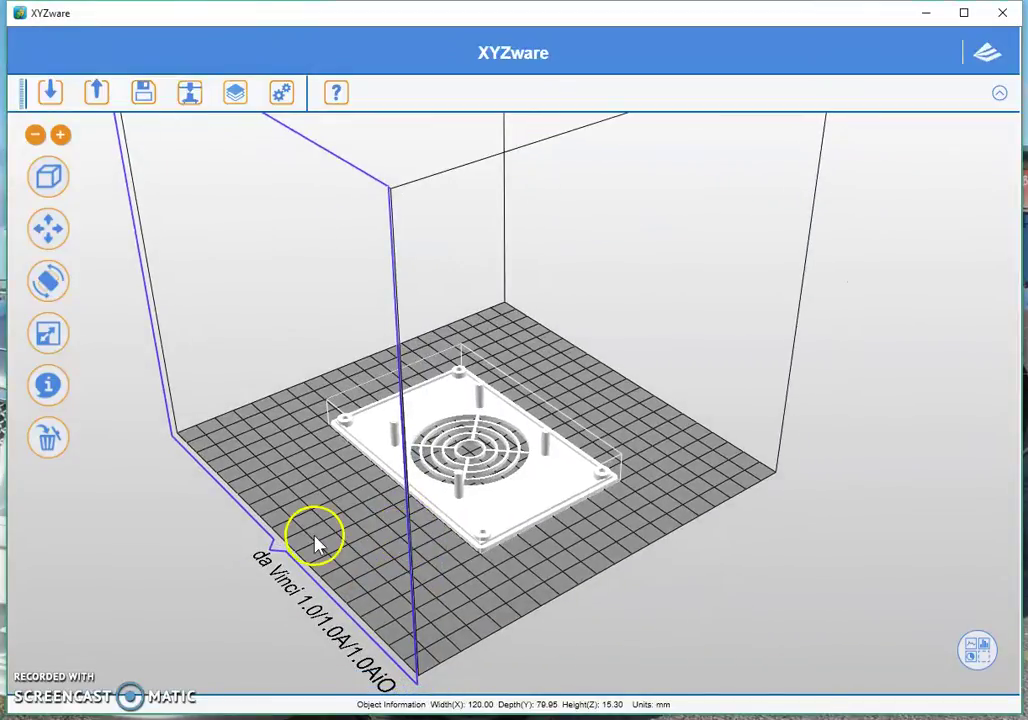
drag(312, 543, 377, 508)
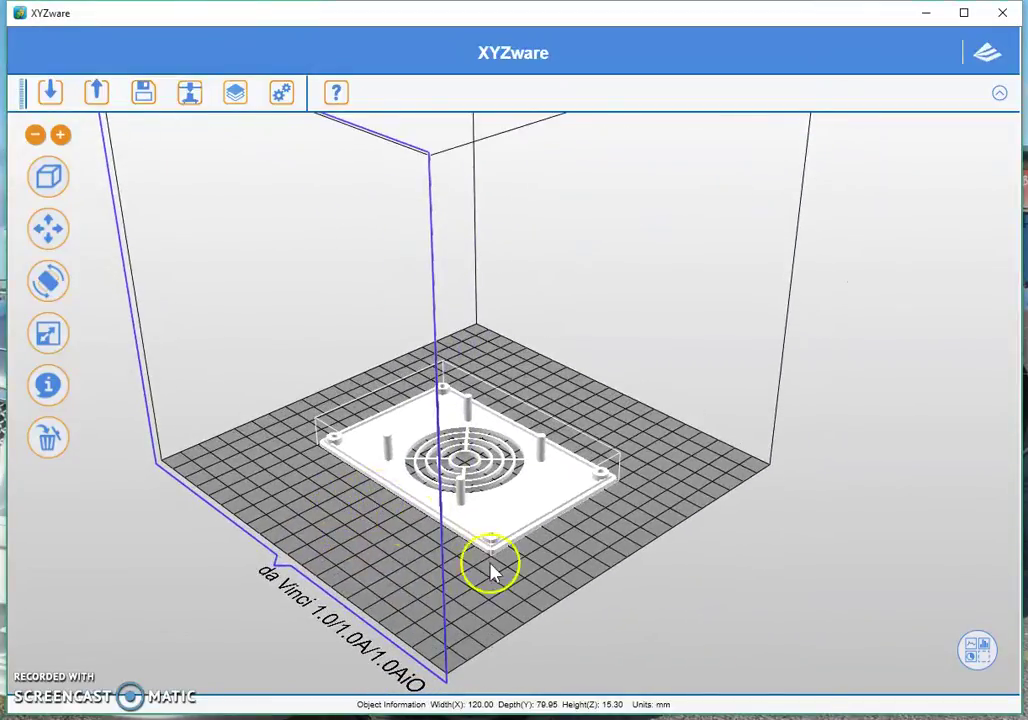
drag(508, 578, 522, 558)
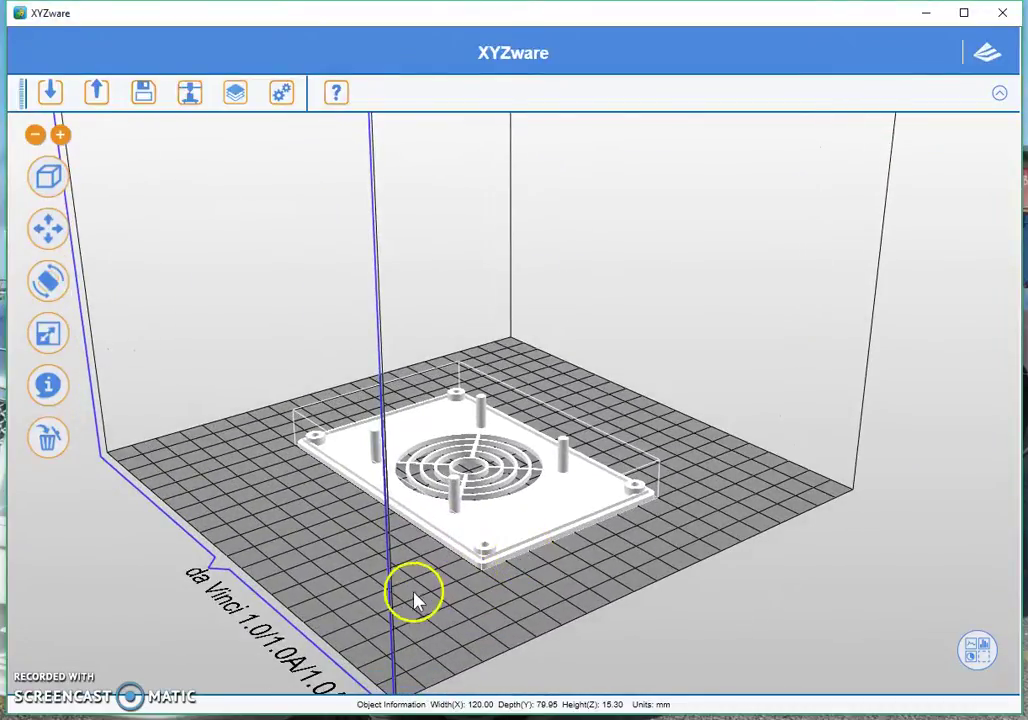
drag(406, 598, 573, 490)
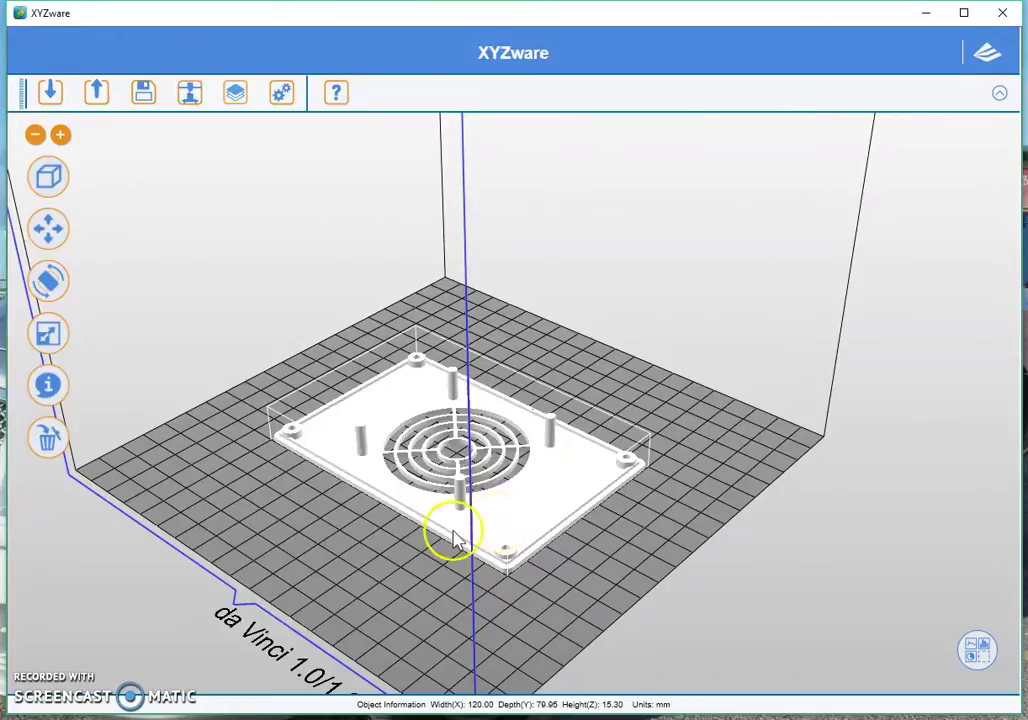
drag(443, 537, 422, 560)
drag(477, 404, 487, 565)
drag(415, 585, 528, 528)
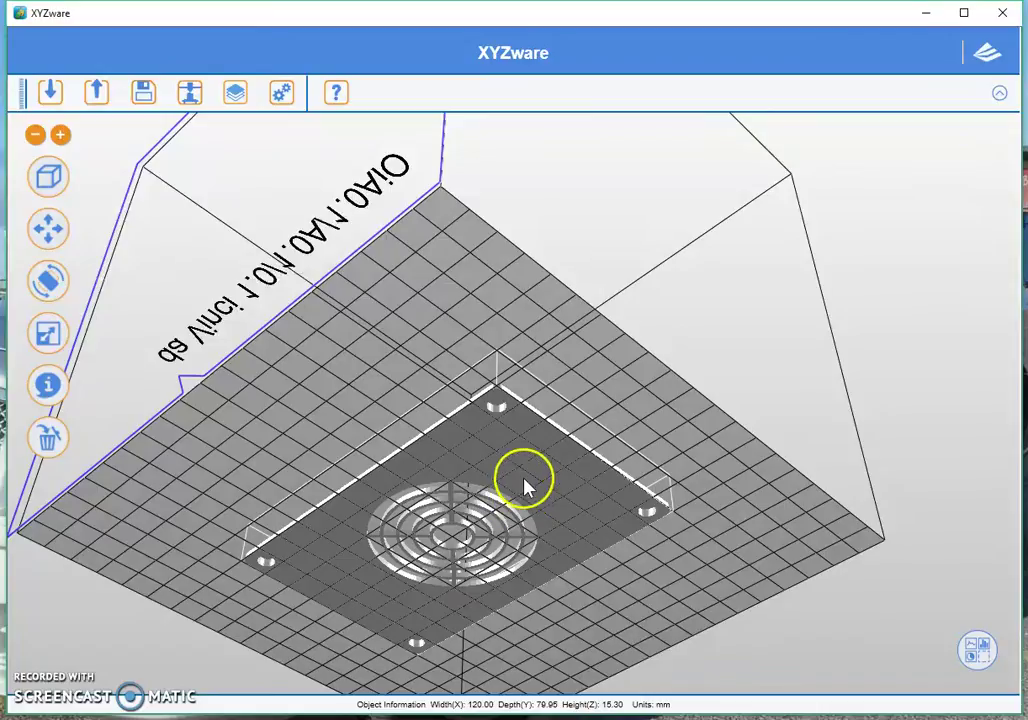
drag(528, 487, 542, 383)
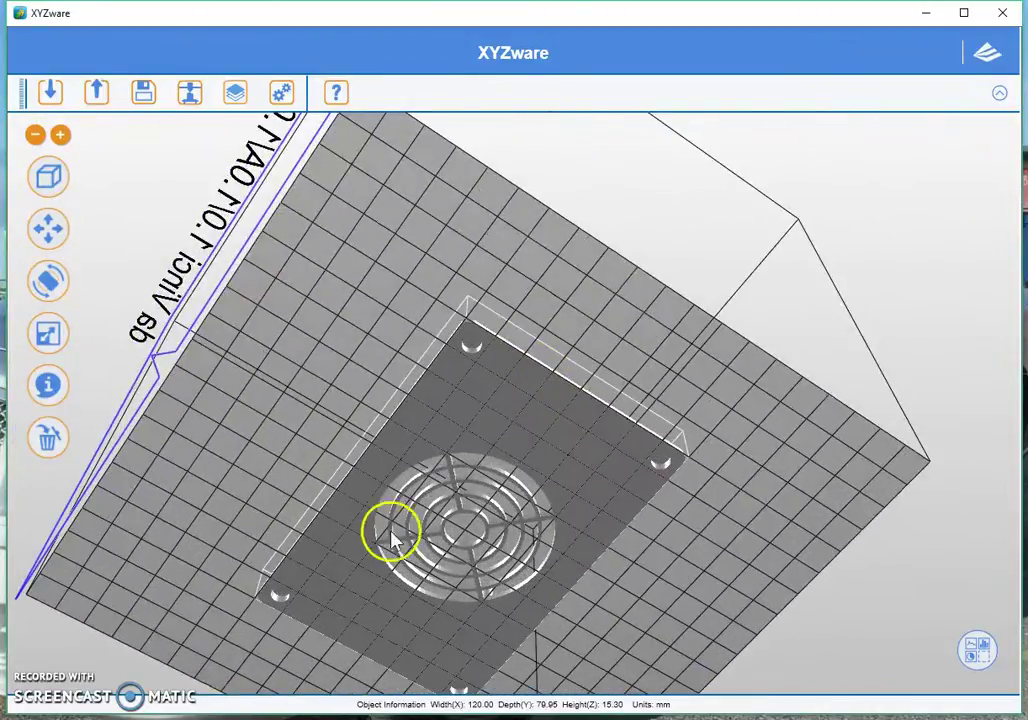
drag(600, 503, 376, 502)
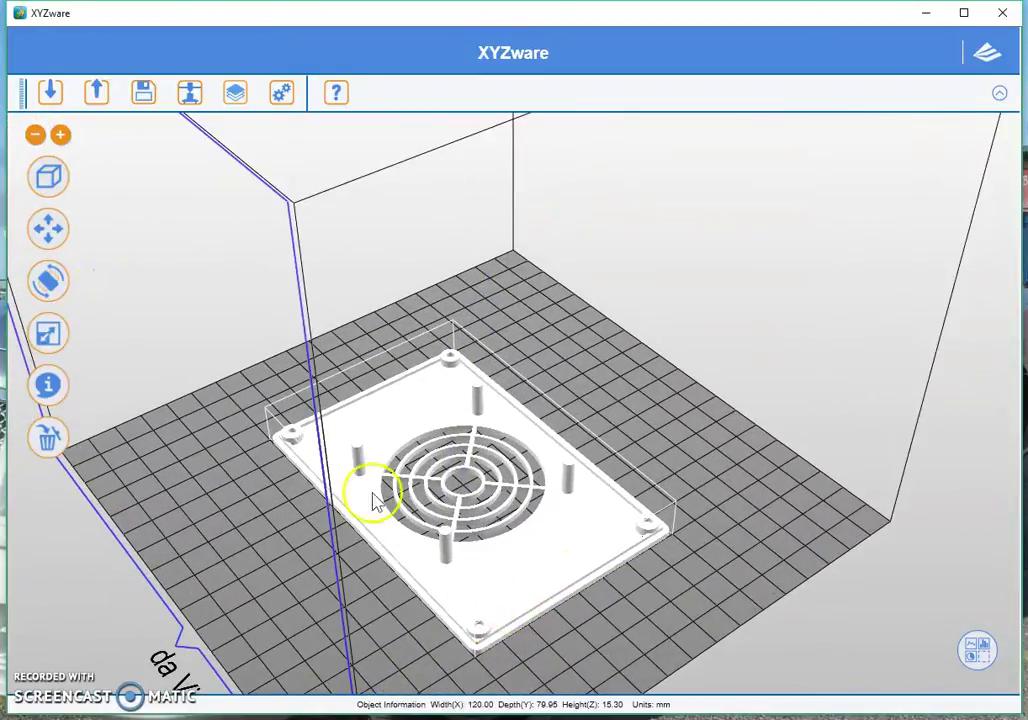
- Slice the lid with a raft and supports turned off, after reviewing the Quality settings
click(193, 104)
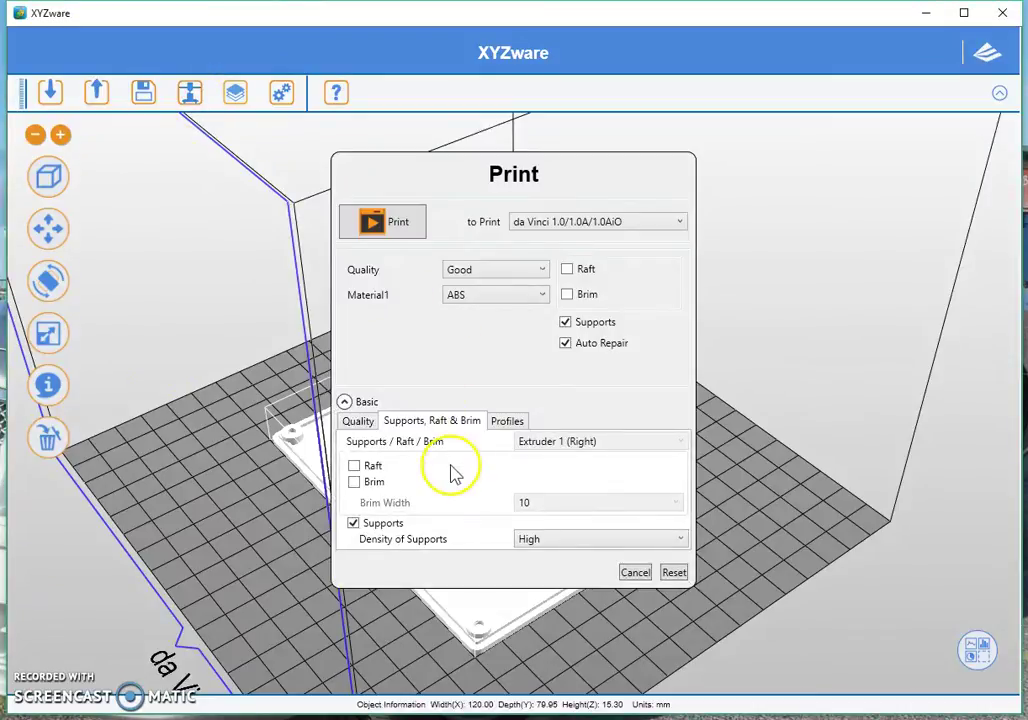
click(354, 524)
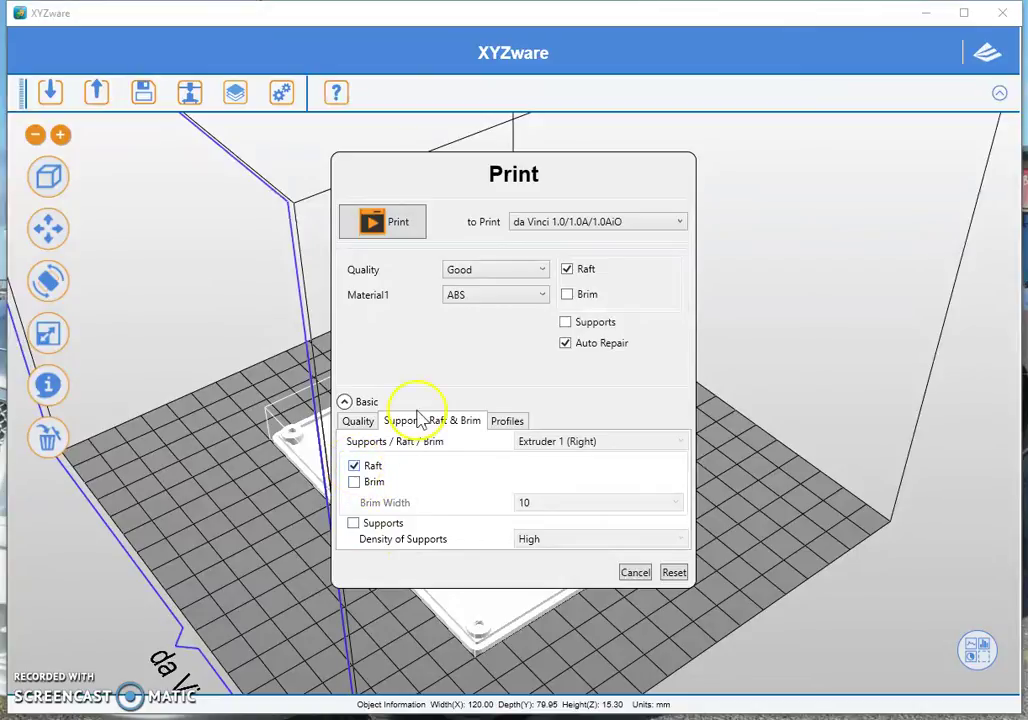
click(360, 421)
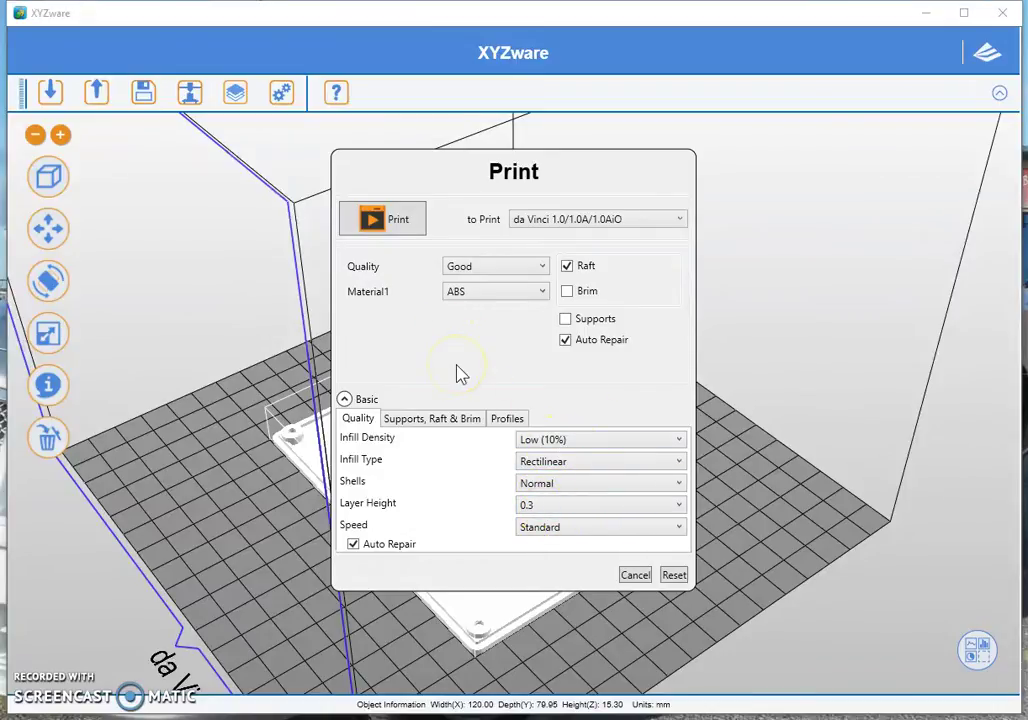
click(398, 222)
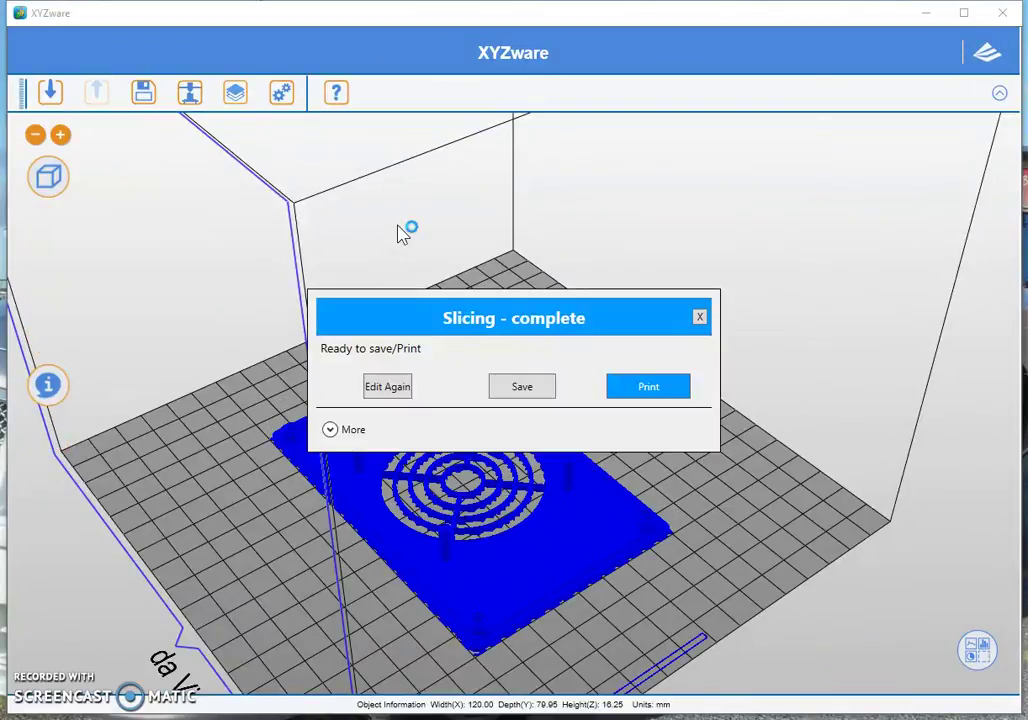
- Close the Slicing - complete dialog to reveal the 16.25 mm tall sliced lid
click(700, 318)
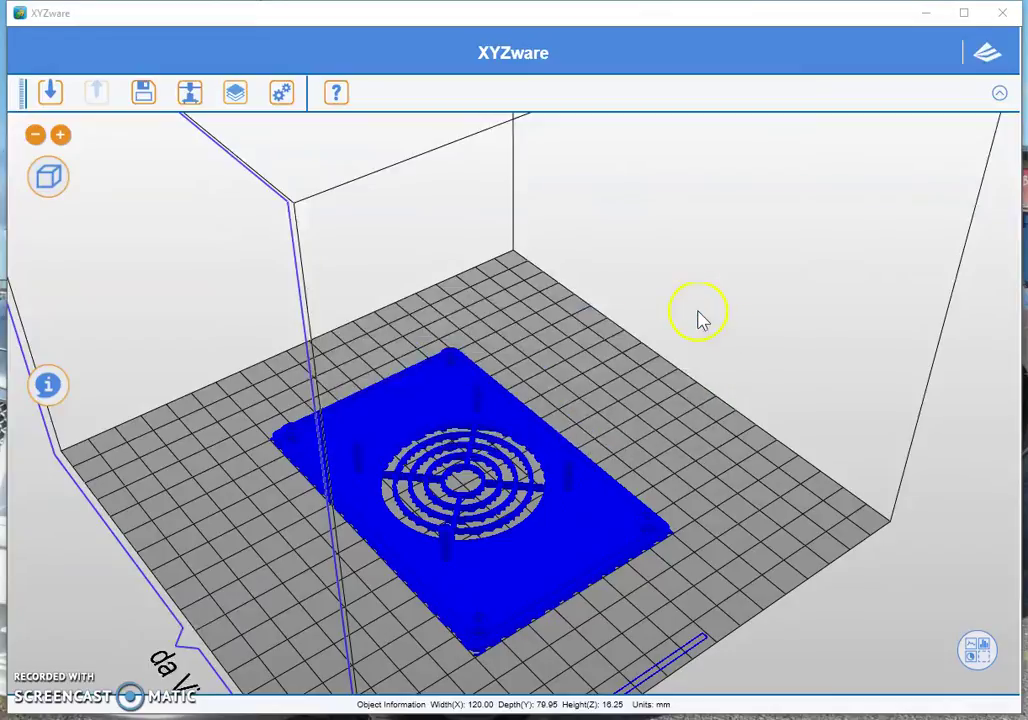
drag(464, 615, 385, 525)
scroll(385, 525, up, 6)
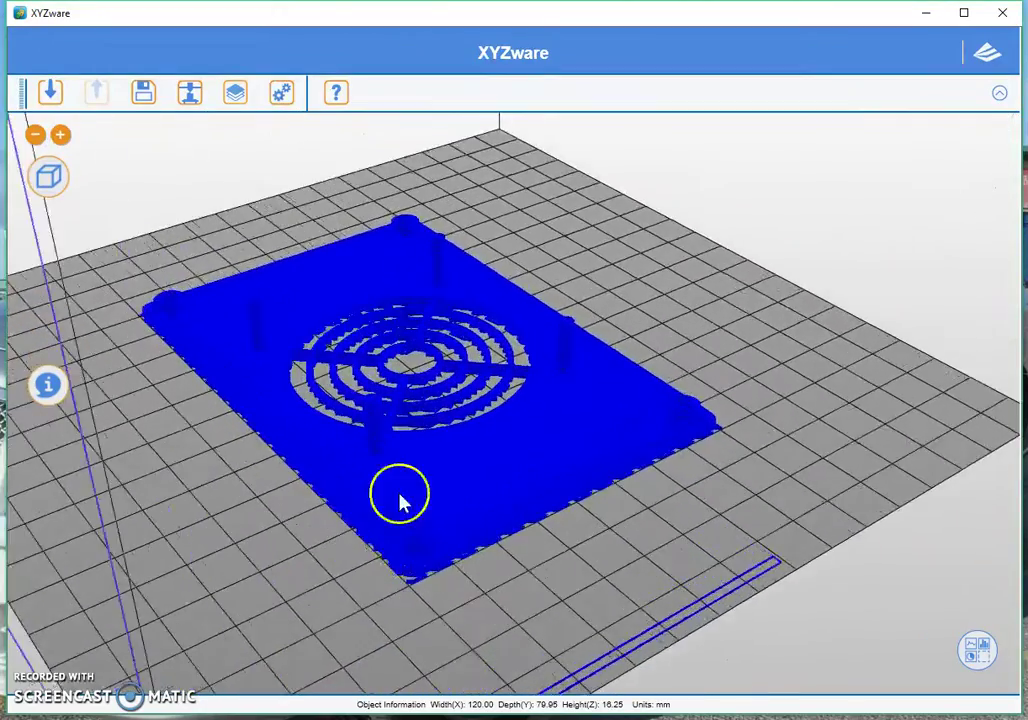
drag(313, 543, 287, 440)
scroll(285, 430, up, 3)
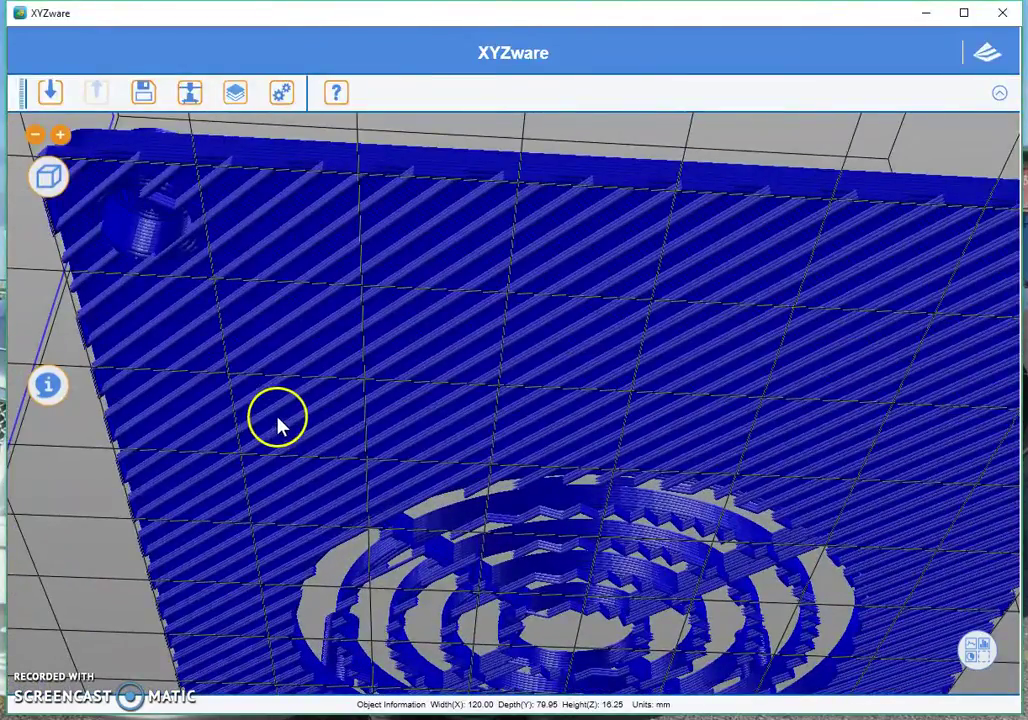
scroll(418, 500, down, 2)
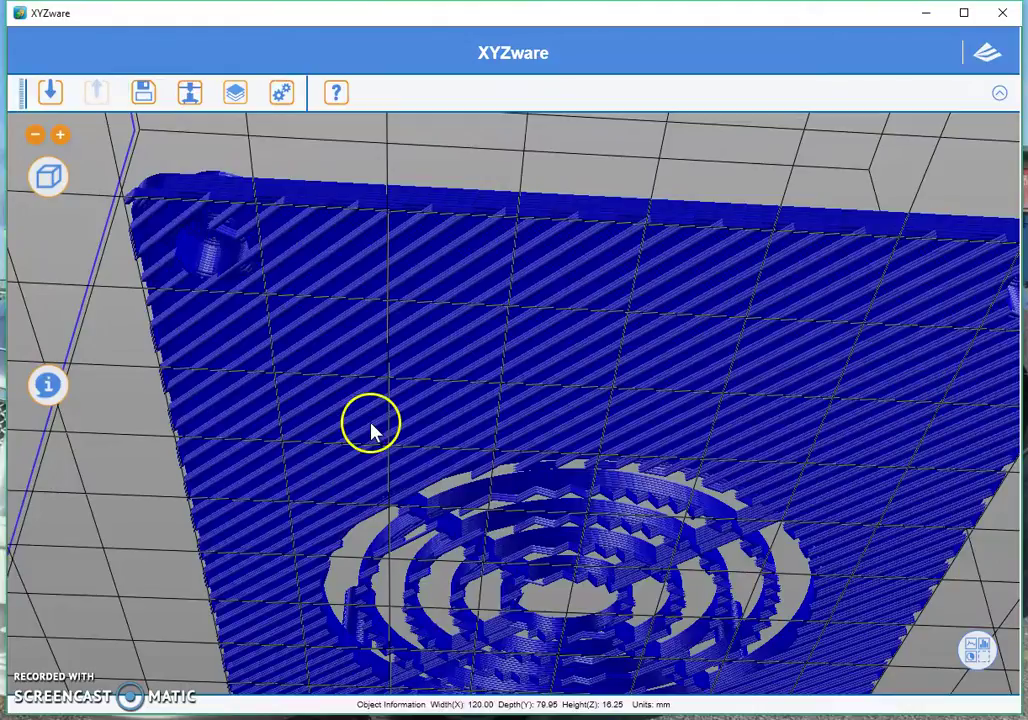
drag(354, 428, 381, 333)
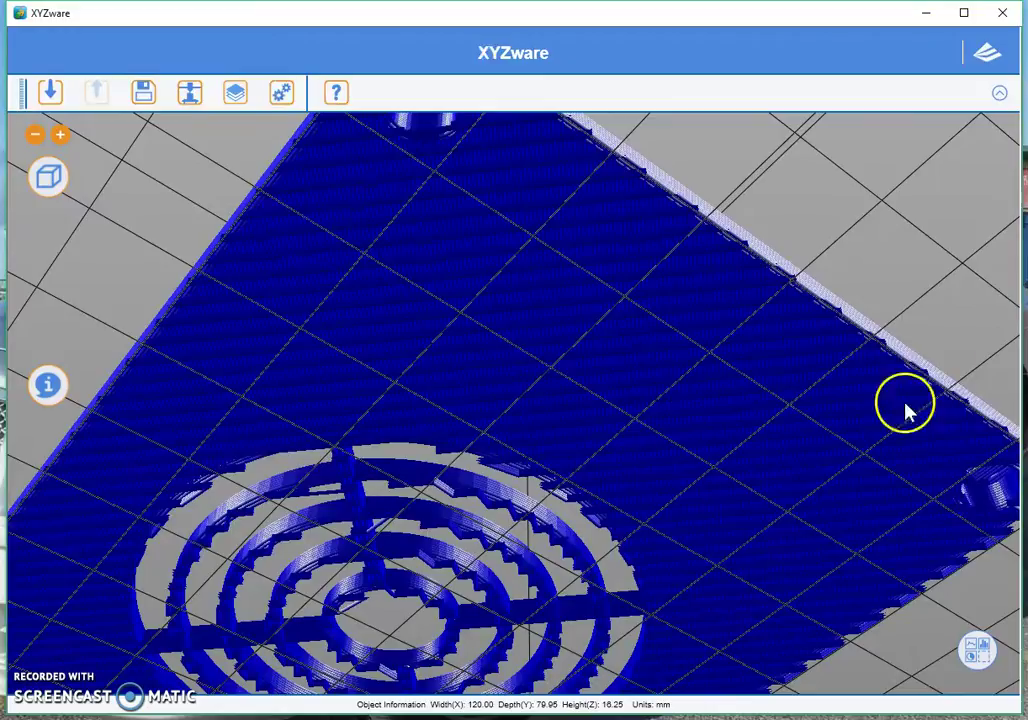
scroll(755, 543, down, 5)
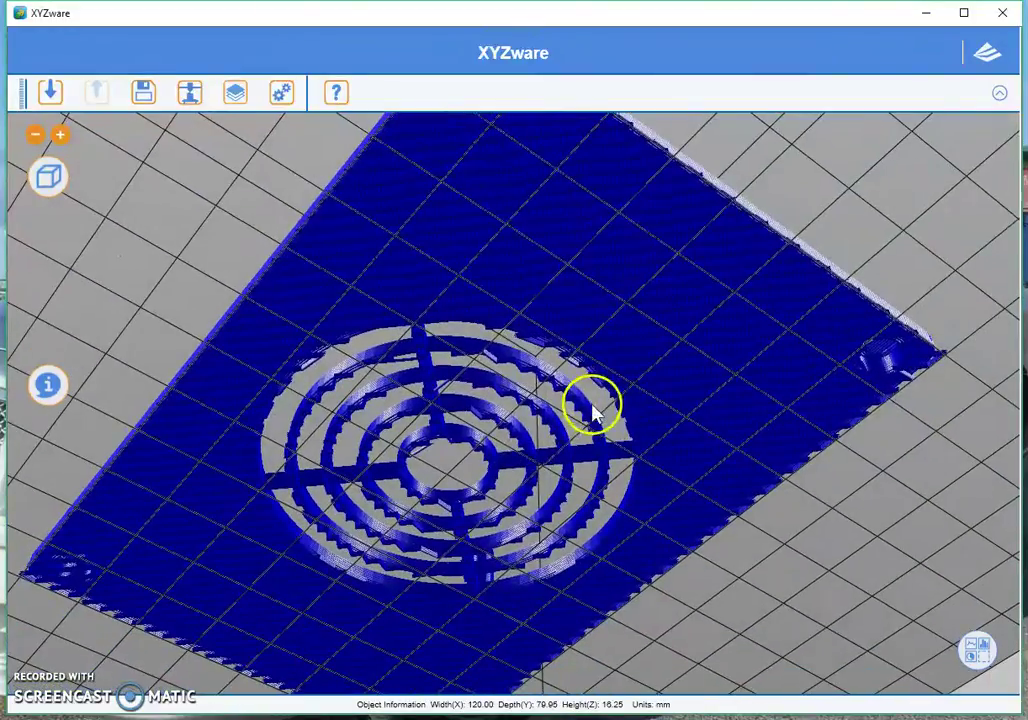
drag(593, 410, 509, 425)
drag(213, 322, 490, 521)
scroll(490, 521, down, 5)
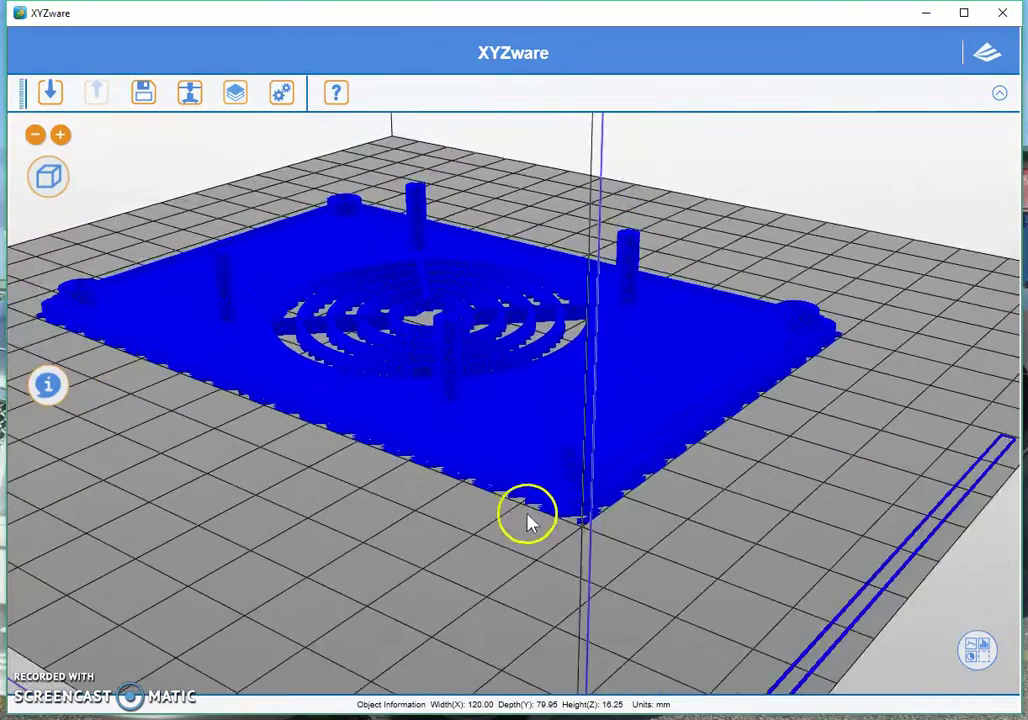
- Orbit from a top-down grille view to low side views of the raft-sliced blue lid
drag(612, 522, 535, 423)
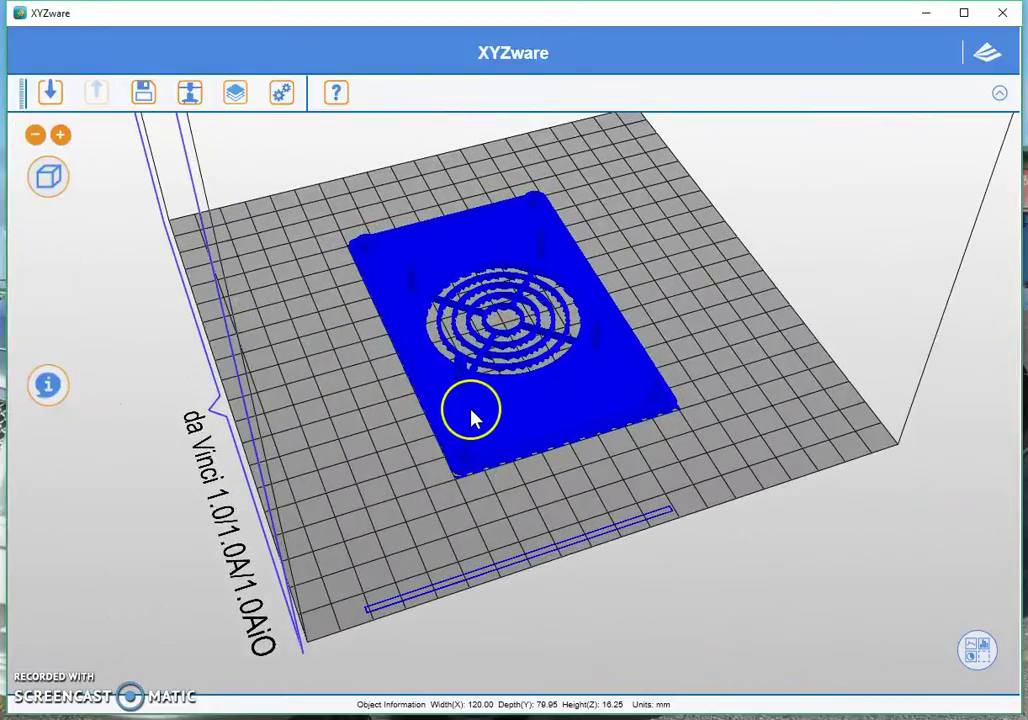
drag(625, 452, 528, 527)
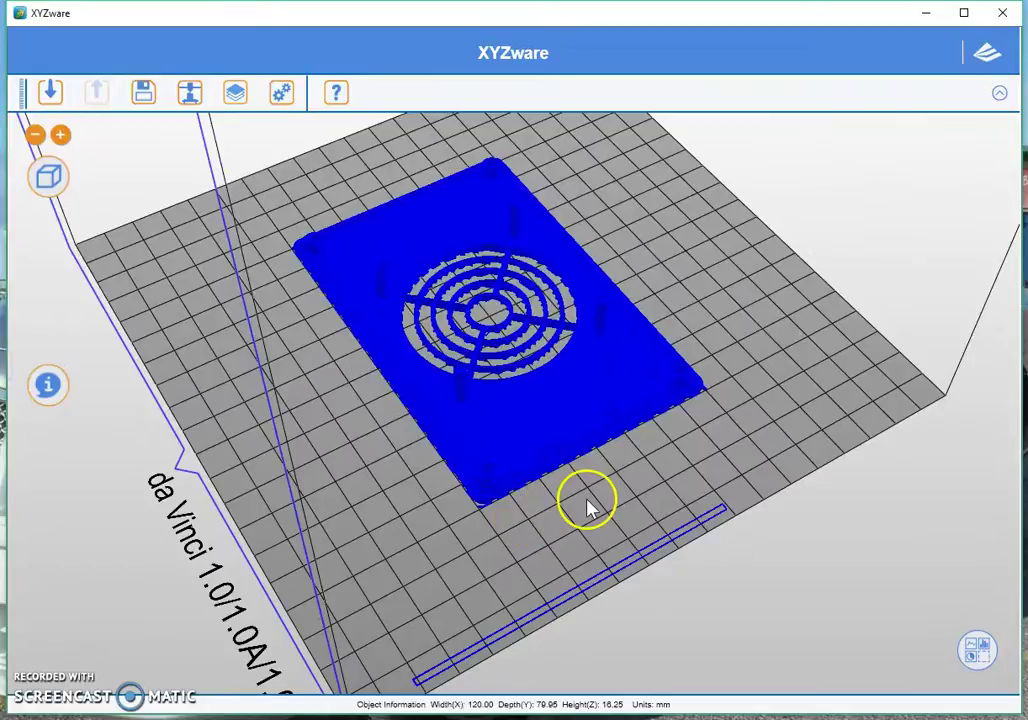
drag(588, 508, 588, 537)
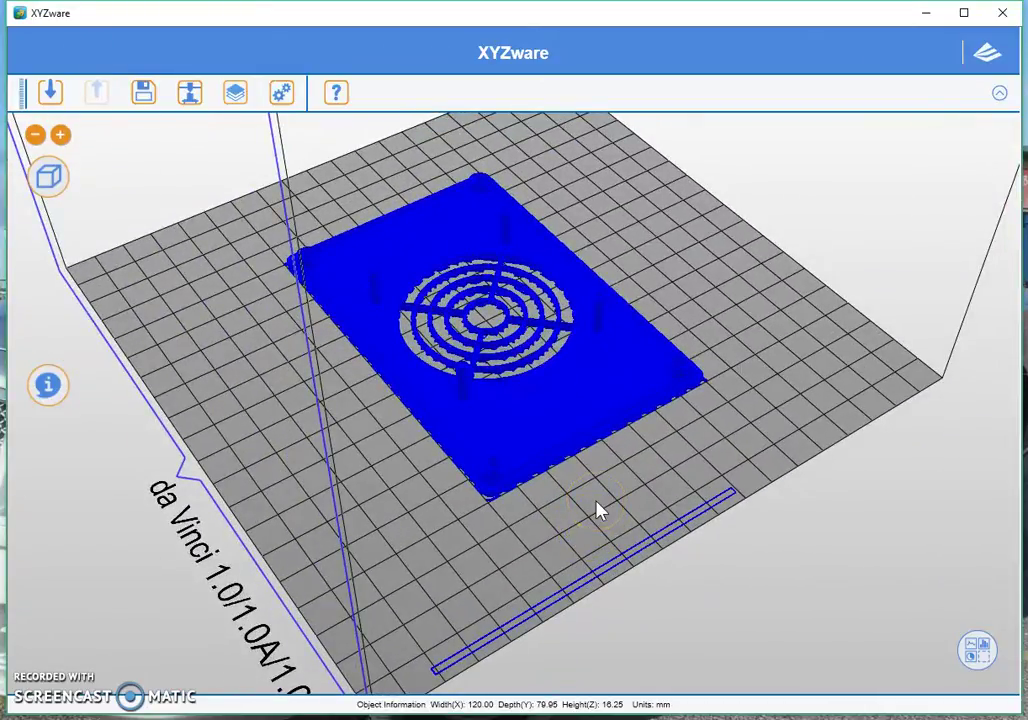
mouse_move(597, 509)
mouse_down()
mouse_move(587, 509)
mouse_move(640, 425)
mouse_move(613, 427)
mouse_move(594, 500)
mouse_up()
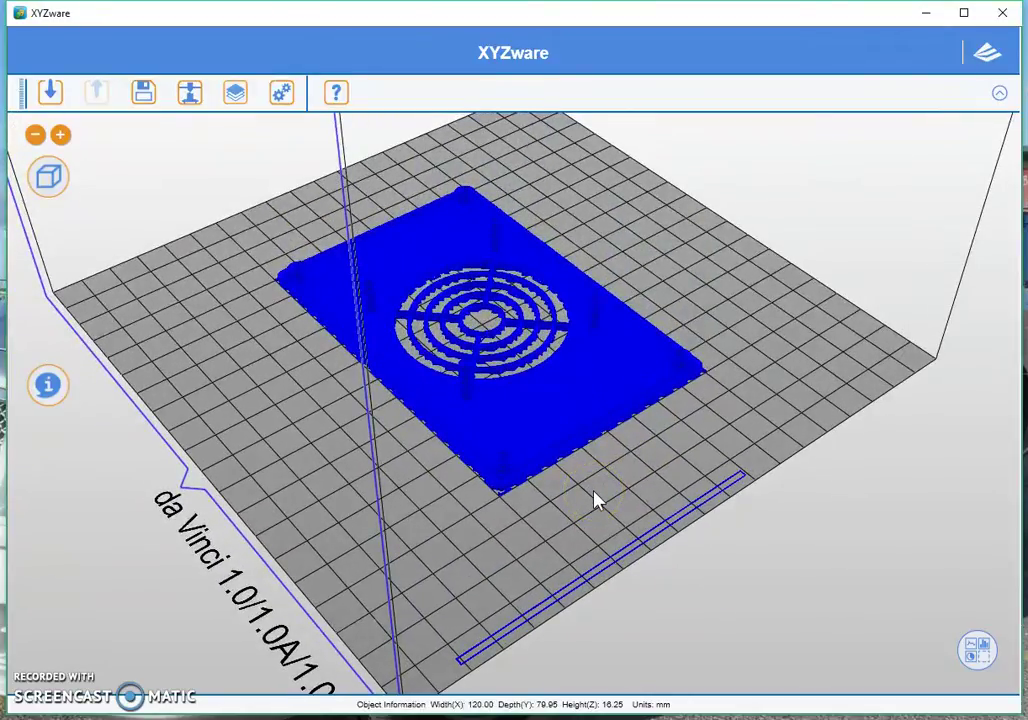
- Start a New Workspace without saving and drag the lid STL back onto the bed
click(576, 461)
right_click(569, 445)
click(603, 444)
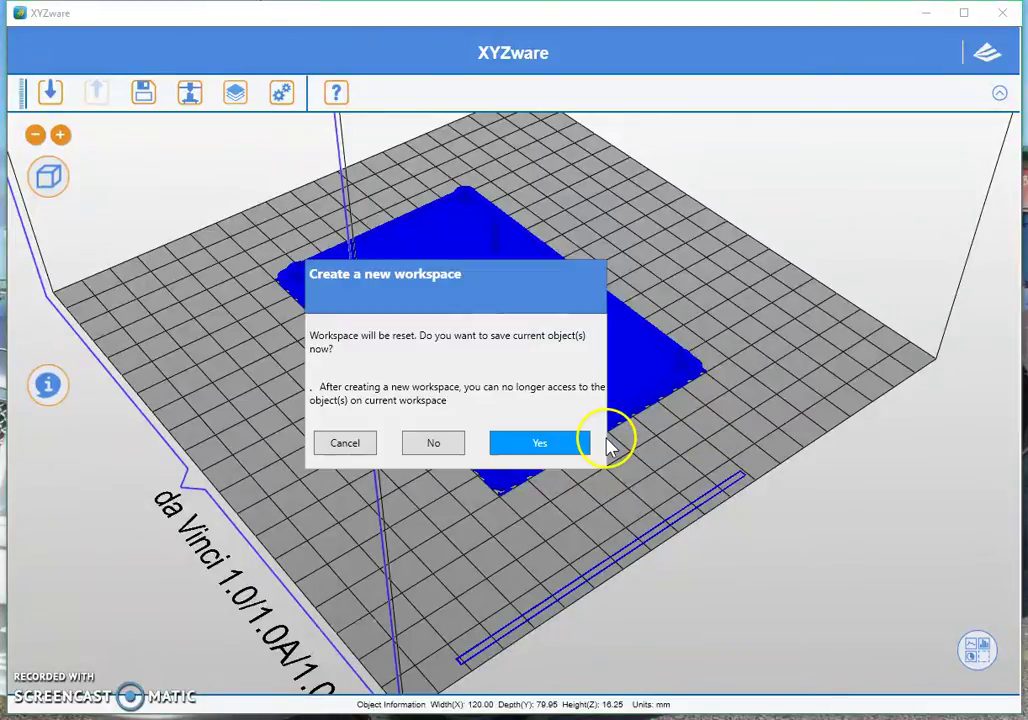
click(455, 443)
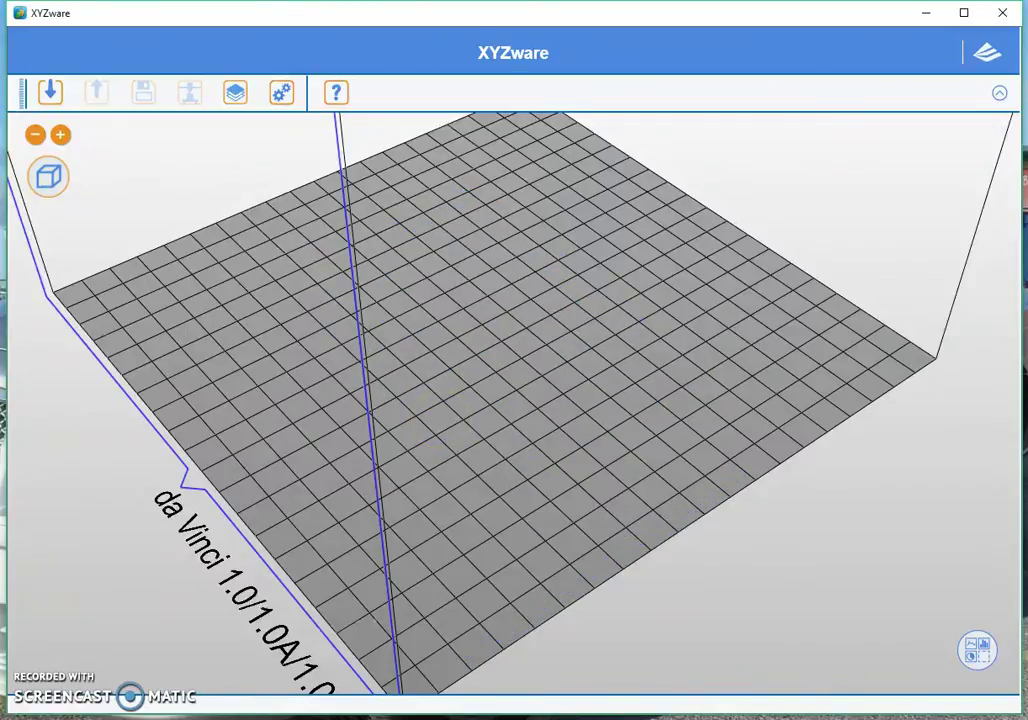
drag(5, 380, 336, 378)
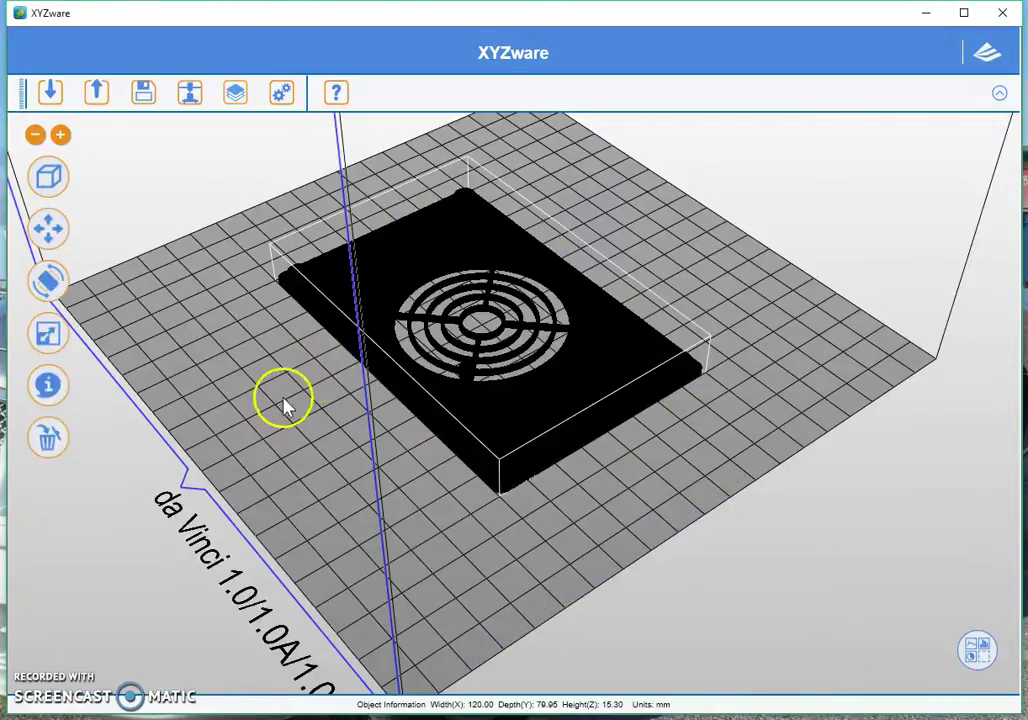
- Set Extruder 1 Preview Color to White in the Printer settings
click(284, 96)
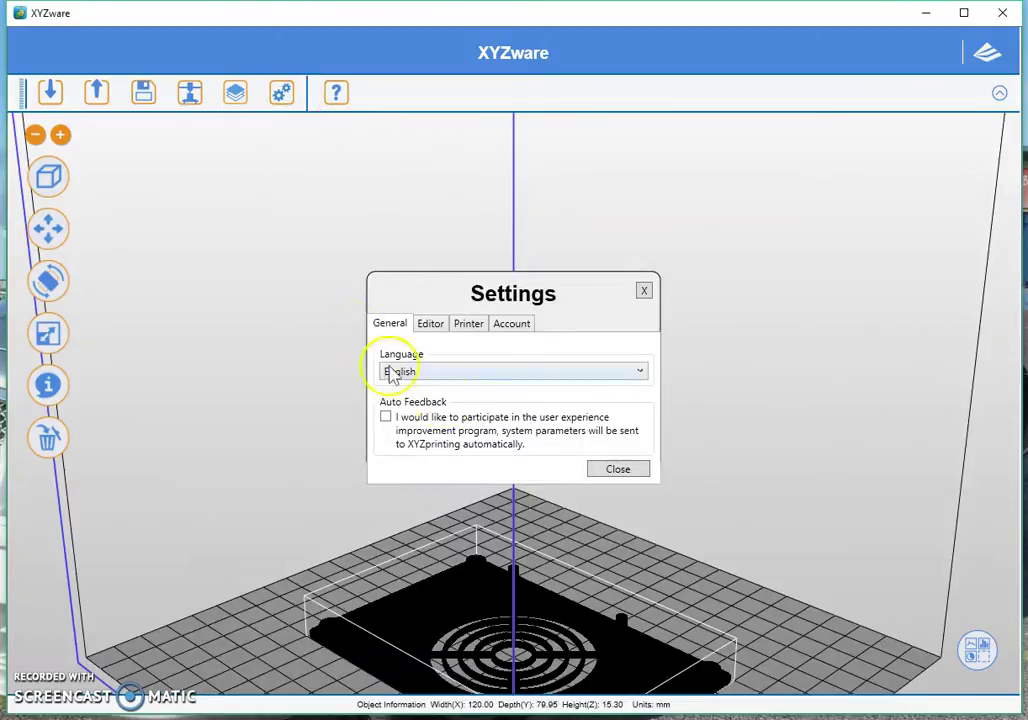
click(469, 324)
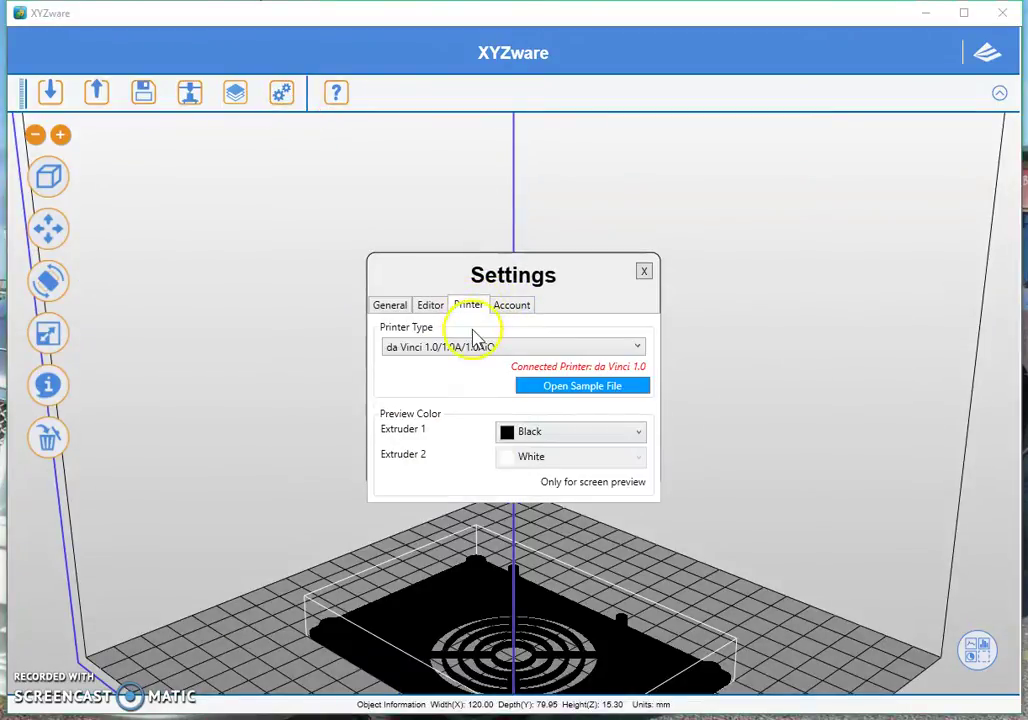
click(540, 438)
scroll(574, 601, down, 20)
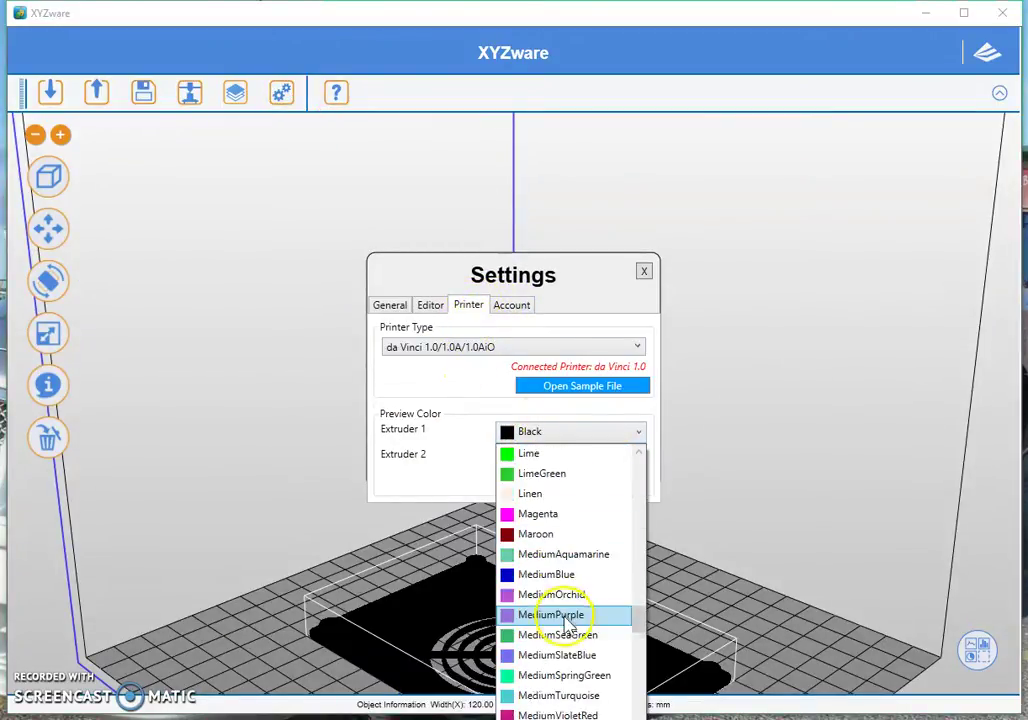
scroll(566, 625, down, 16)
click(551, 660)
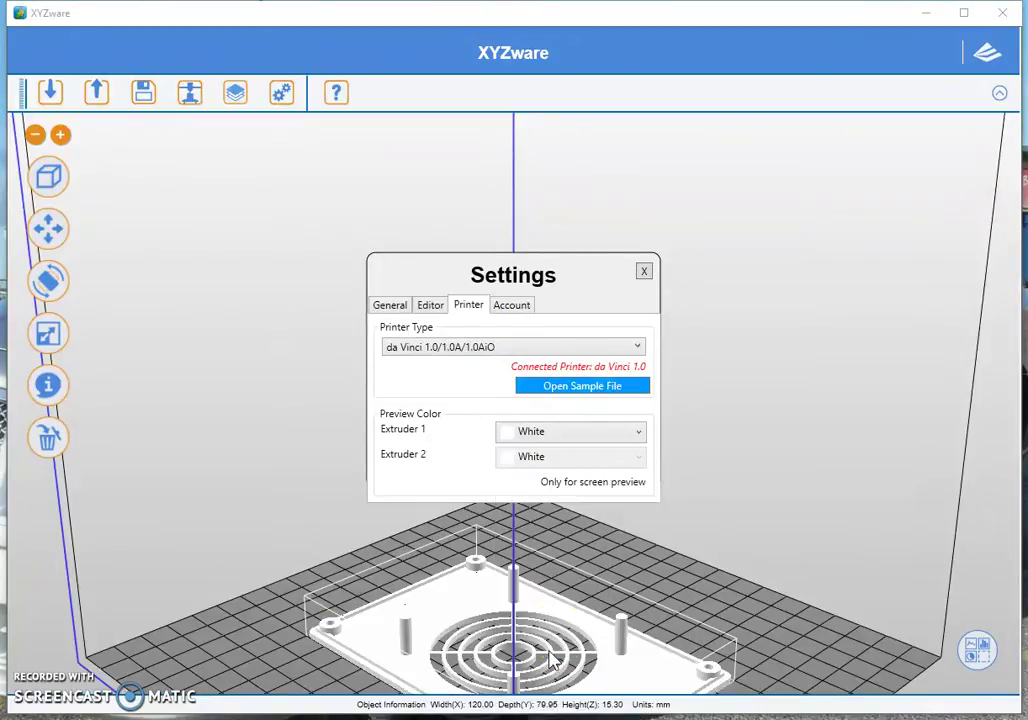
click(645, 272)
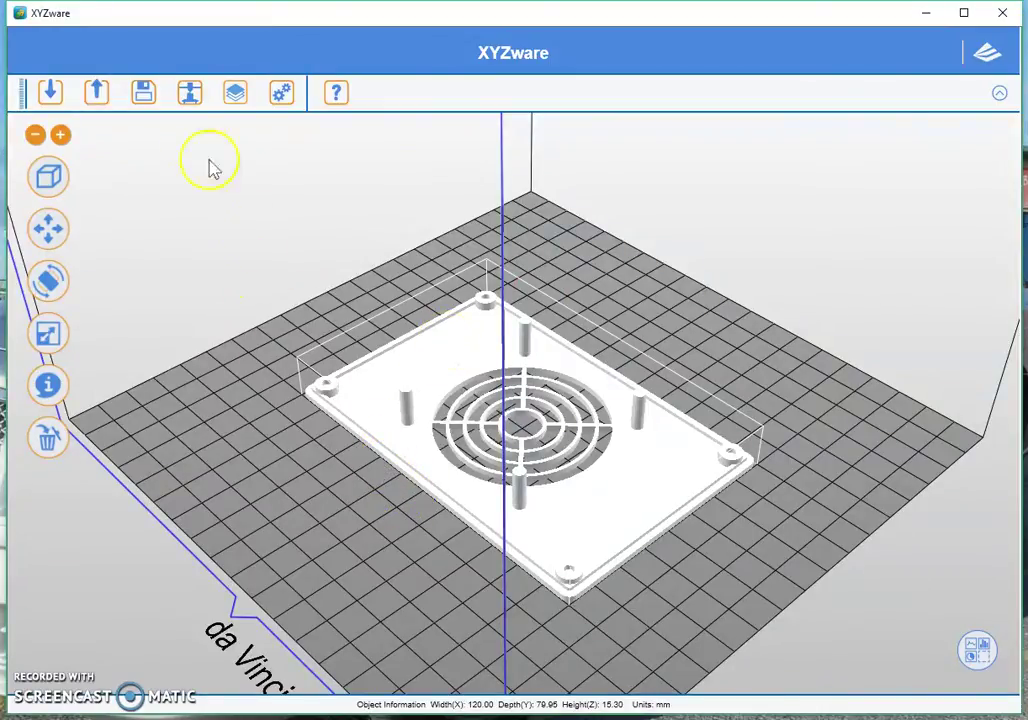
- Replace the raft with a 15 mm brim and slice the lid again
click(188, 100)
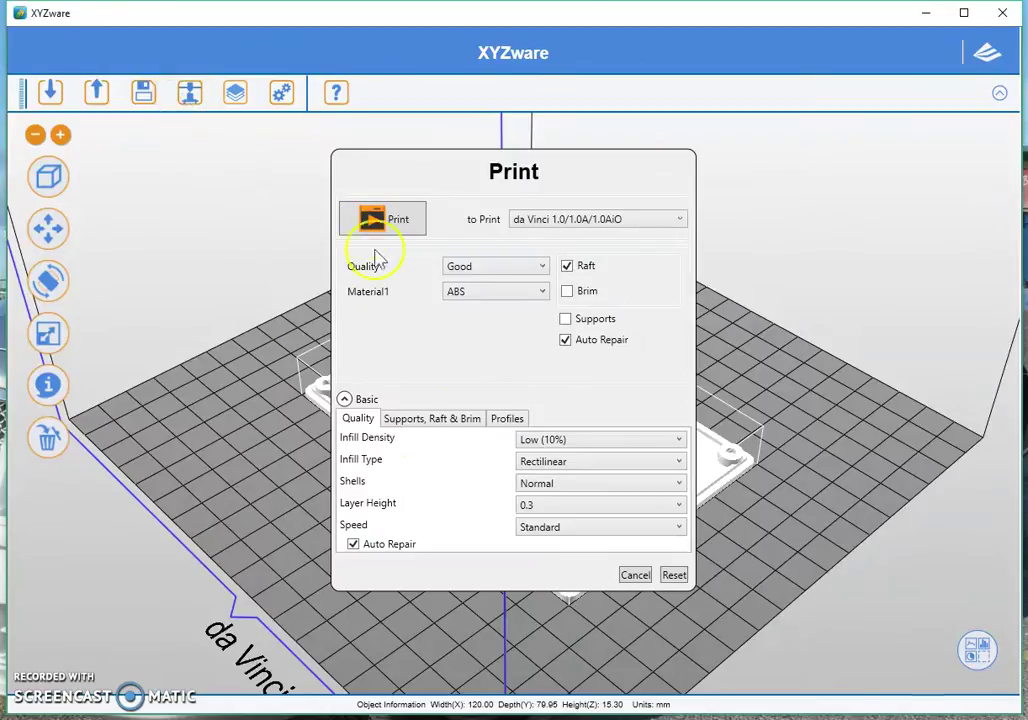
click(445, 420)
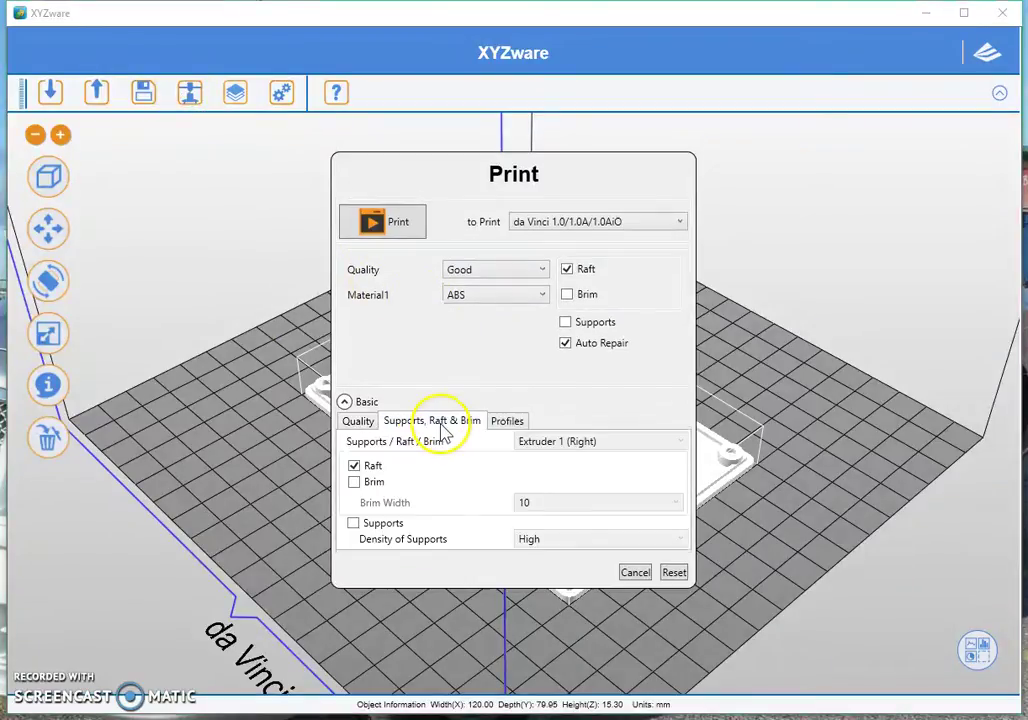
click(354, 466)
click(355, 483)
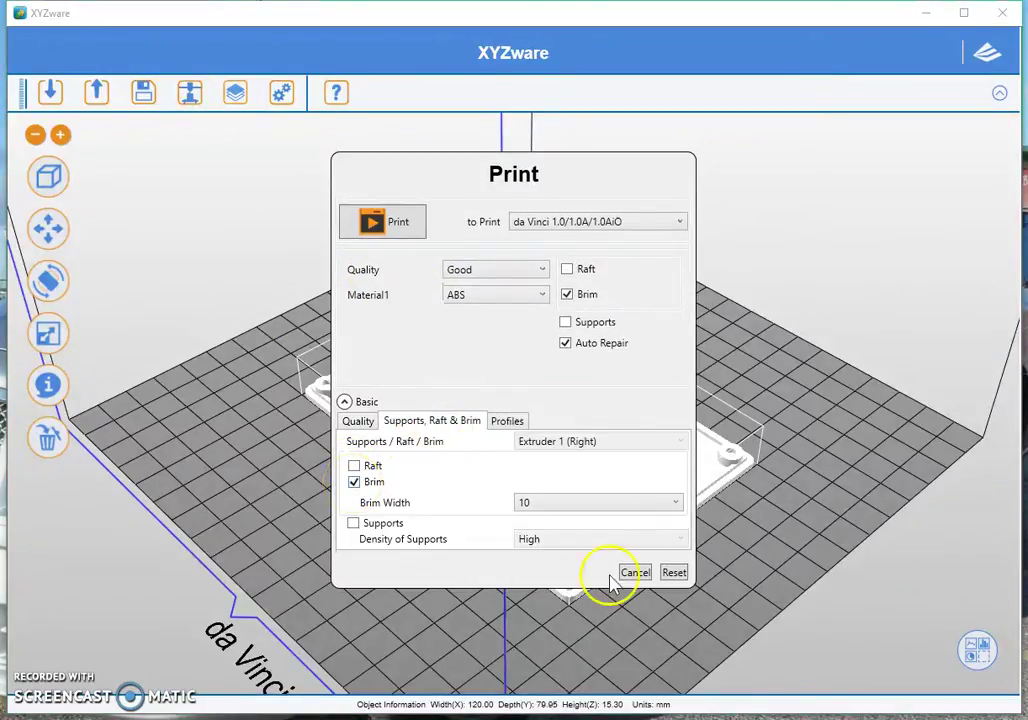
click(650, 510)
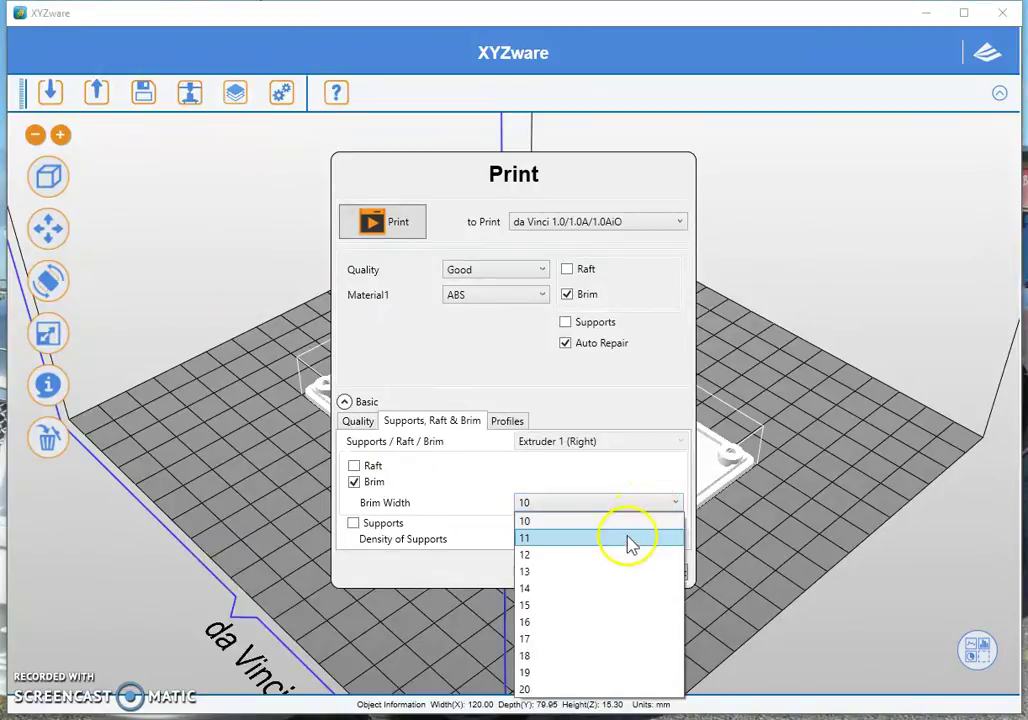
click(581, 607)
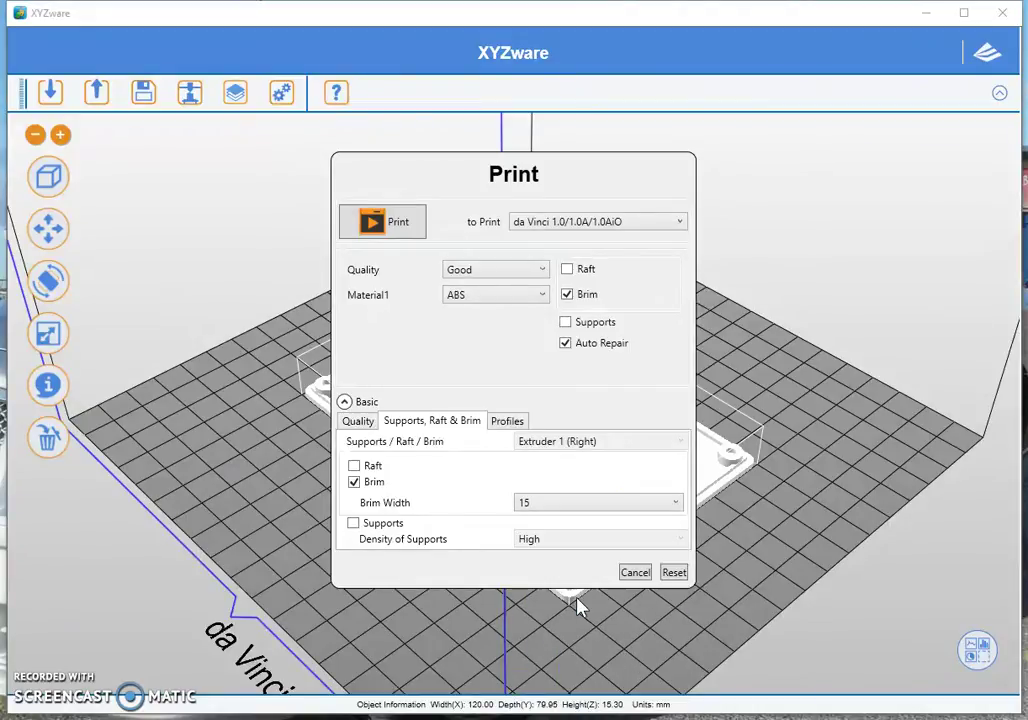
click(400, 224)
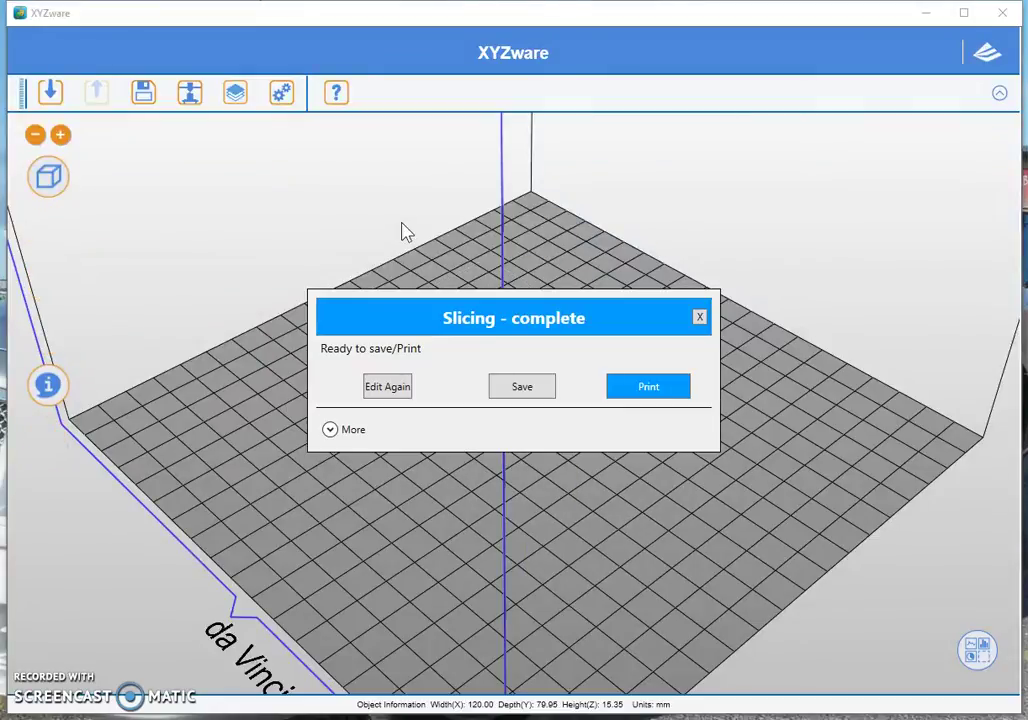
- Dismiss the slicing notice, then zoom and orbit around the 15.35 mm tall preview to inspect the brim
click(700, 316)
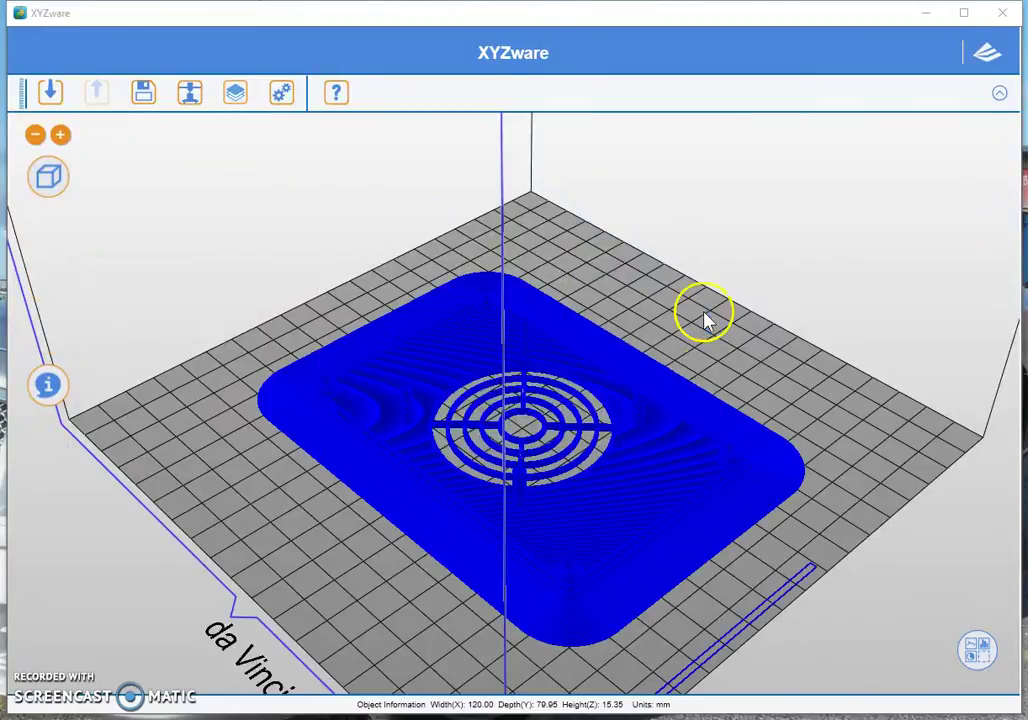
drag(705, 314, 848, 592)
scroll(691, 454, up, 6)
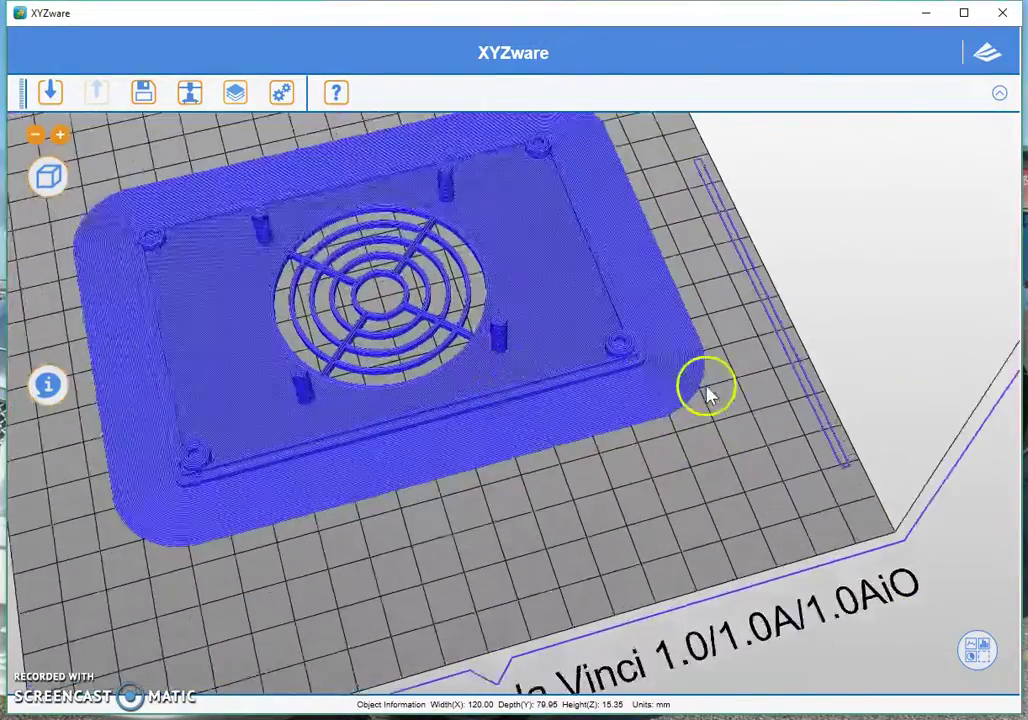
drag(724, 378, 576, 550)
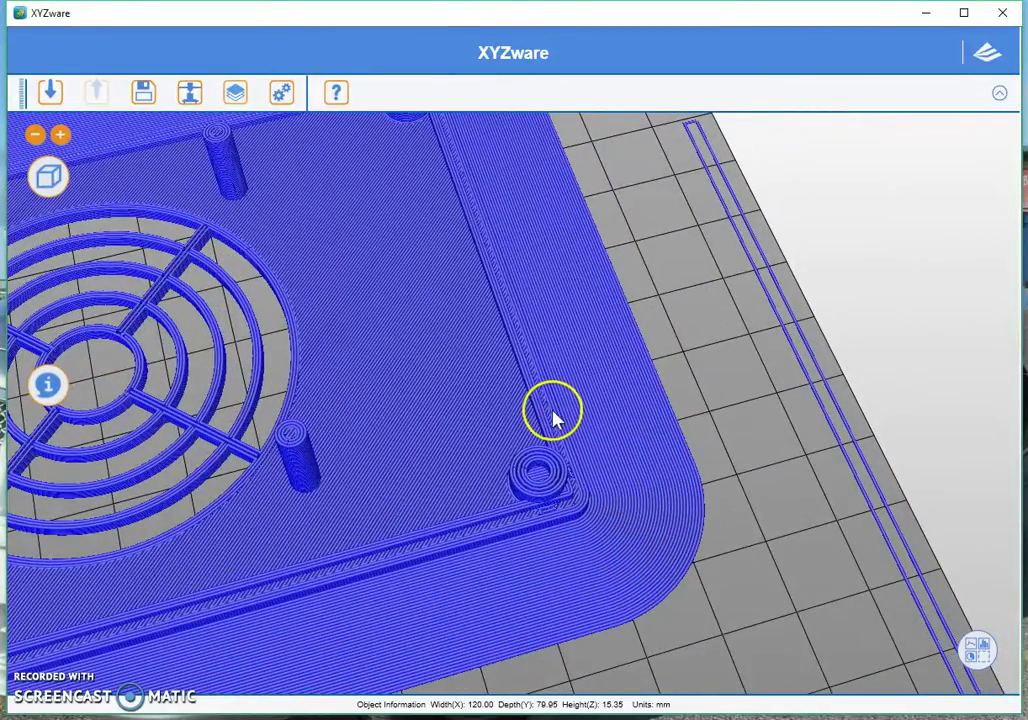
drag(585, 257, 691, 340)
drag(155, 218, 174, 330)
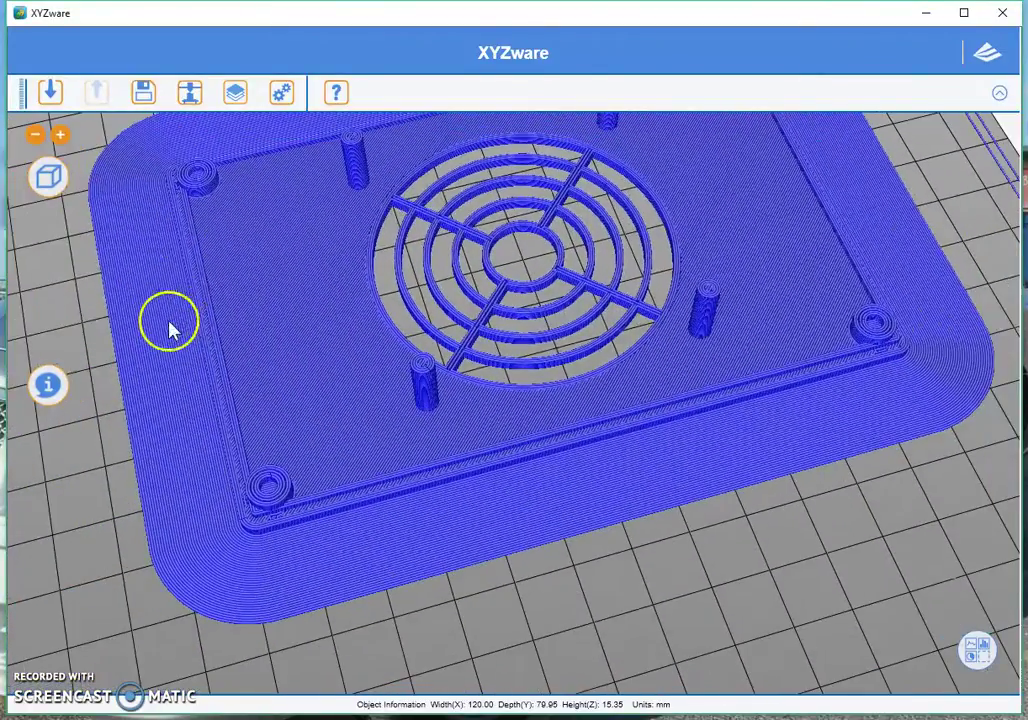
drag(188, 285, 270, 228)
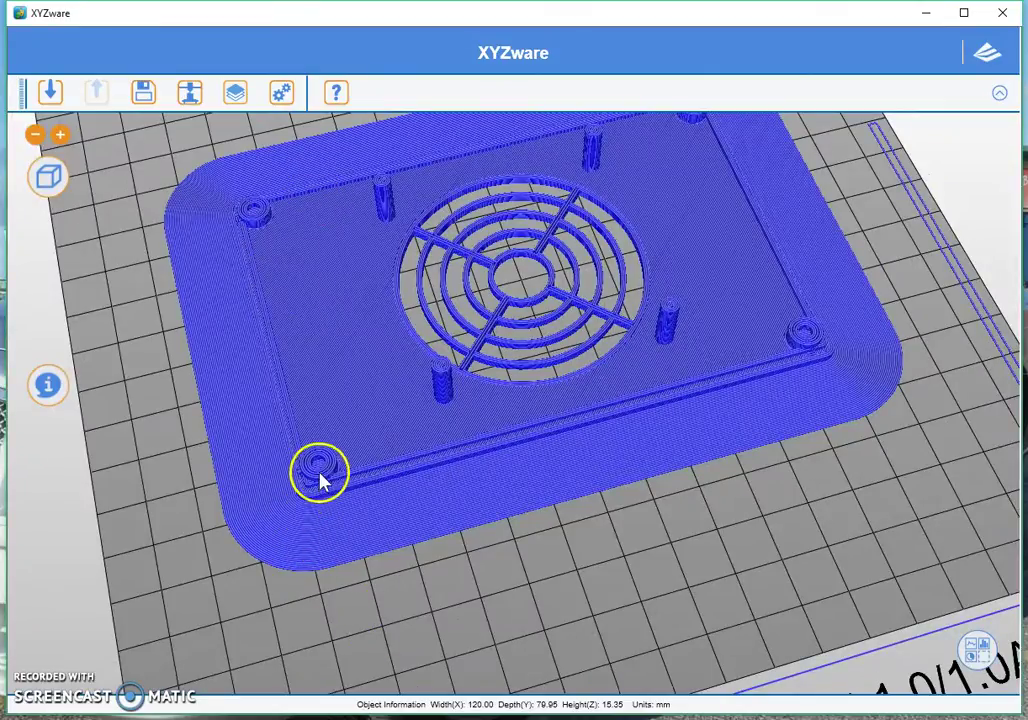
drag(320, 483, 489, 466)
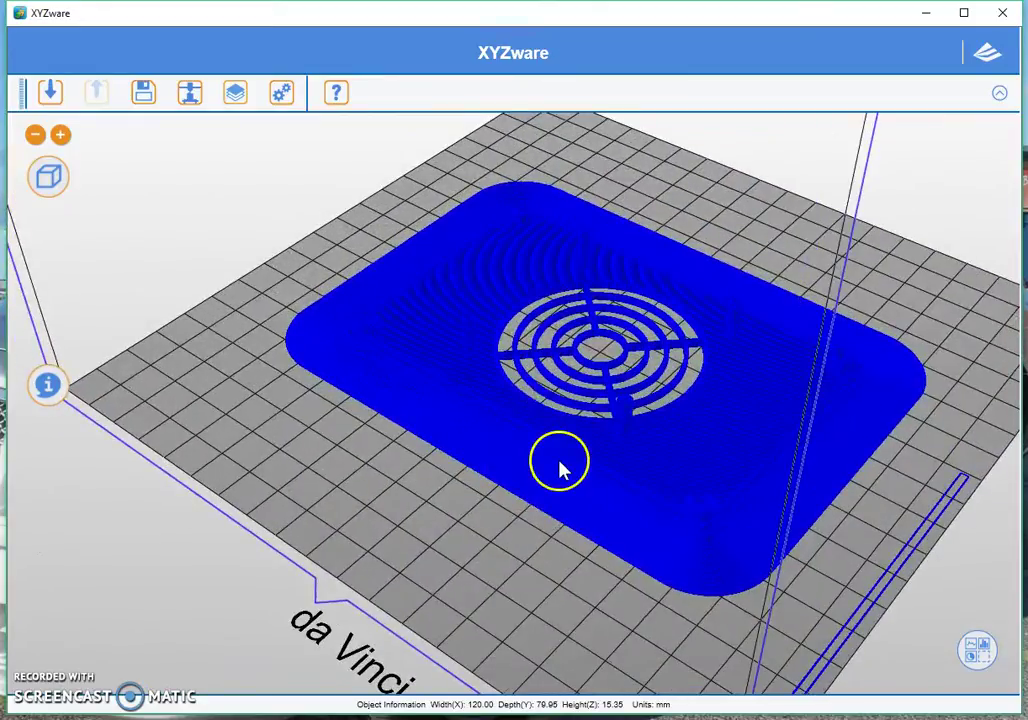
drag(558, 470, 516, 522)
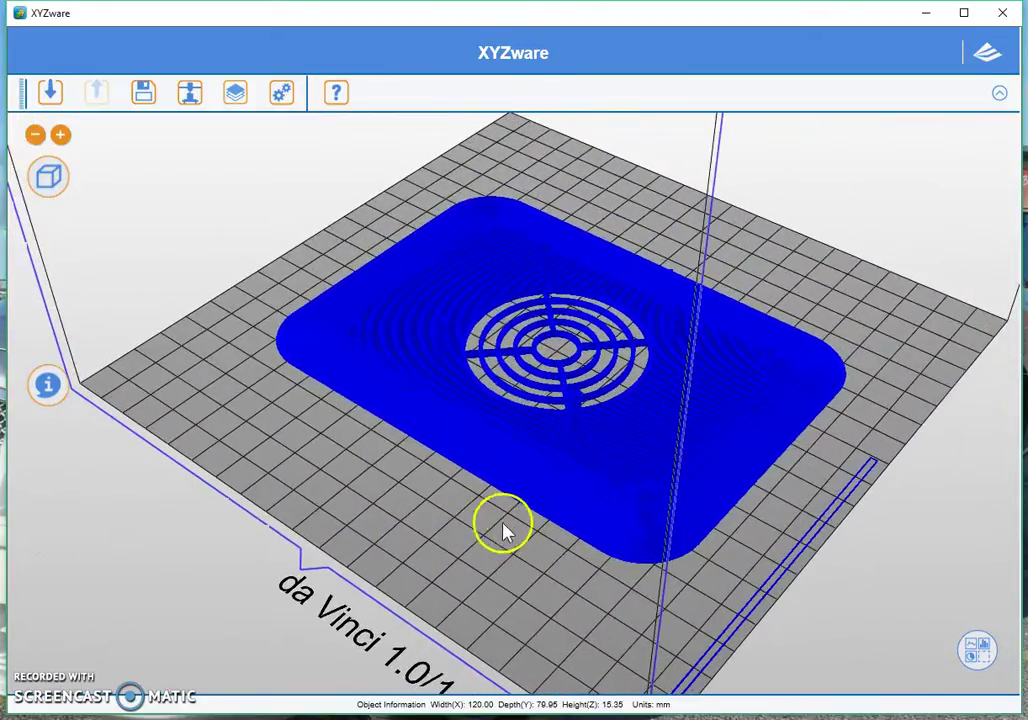